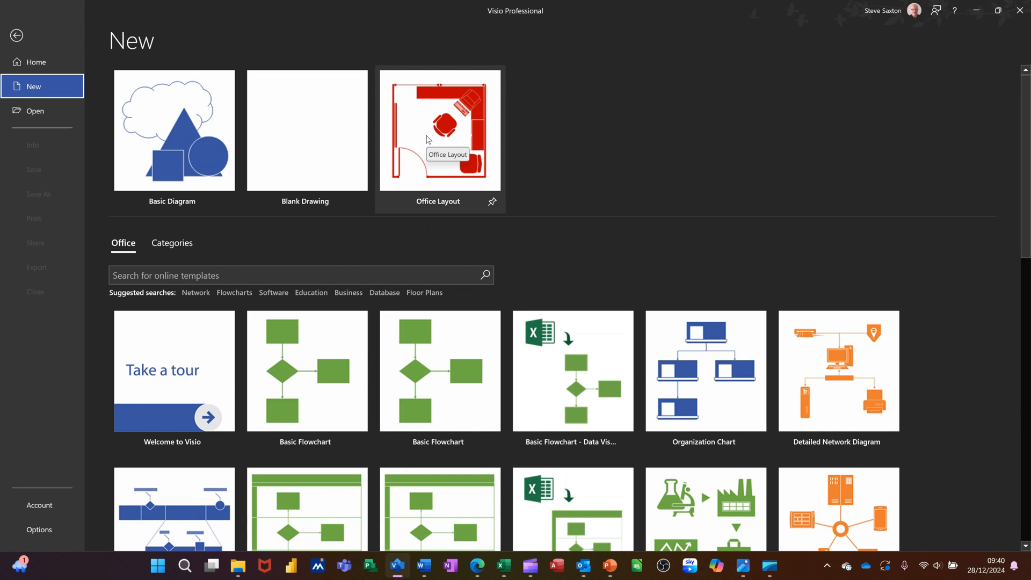
# Create a new drawing from the Office Layout template
pyautogui.click(440, 127)
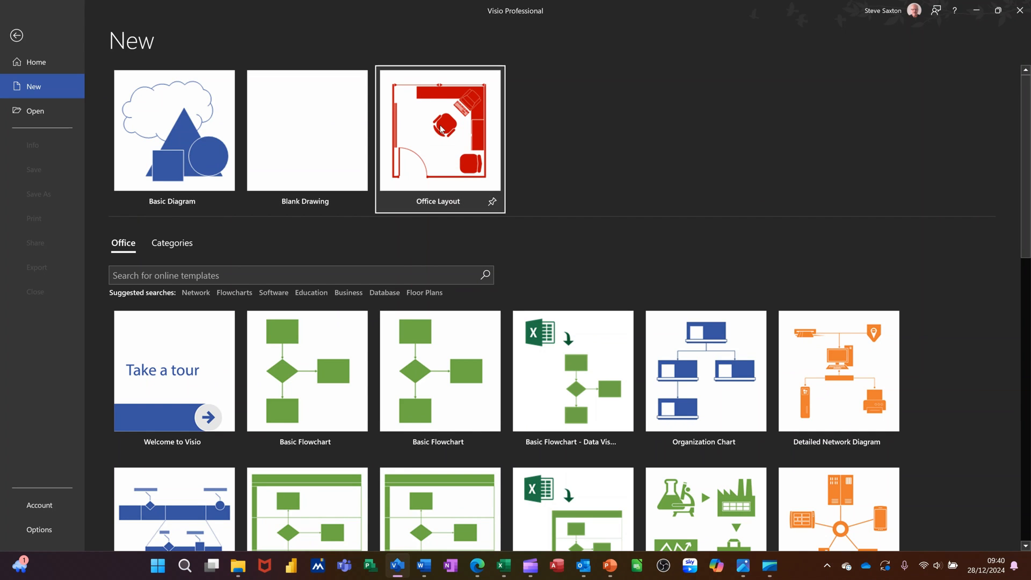
pyautogui.click(582, 328)
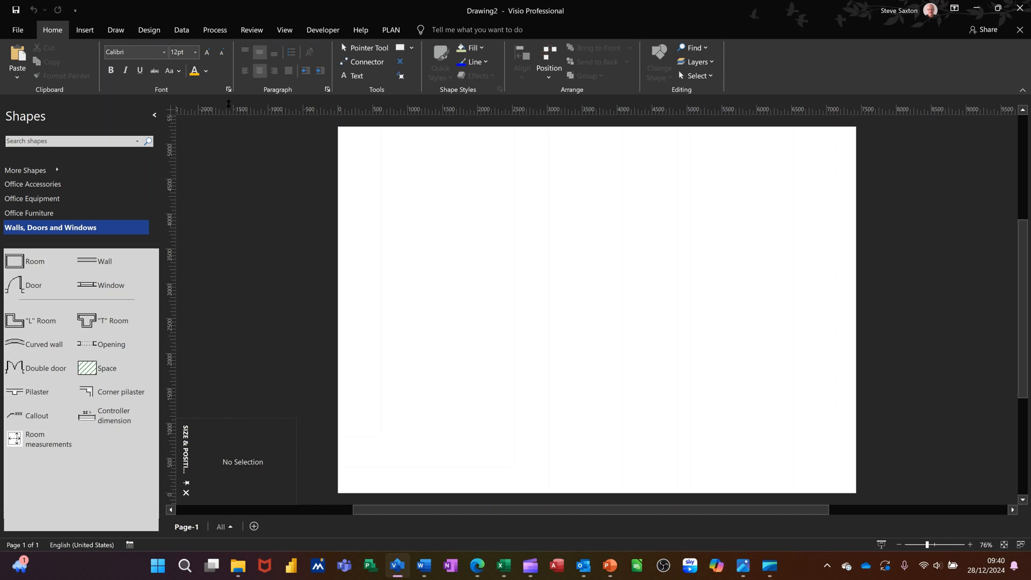
# Hide the Size & Position pane and show it again
pyautogui.click(279, 31)
pyautogui.click(157, 67)
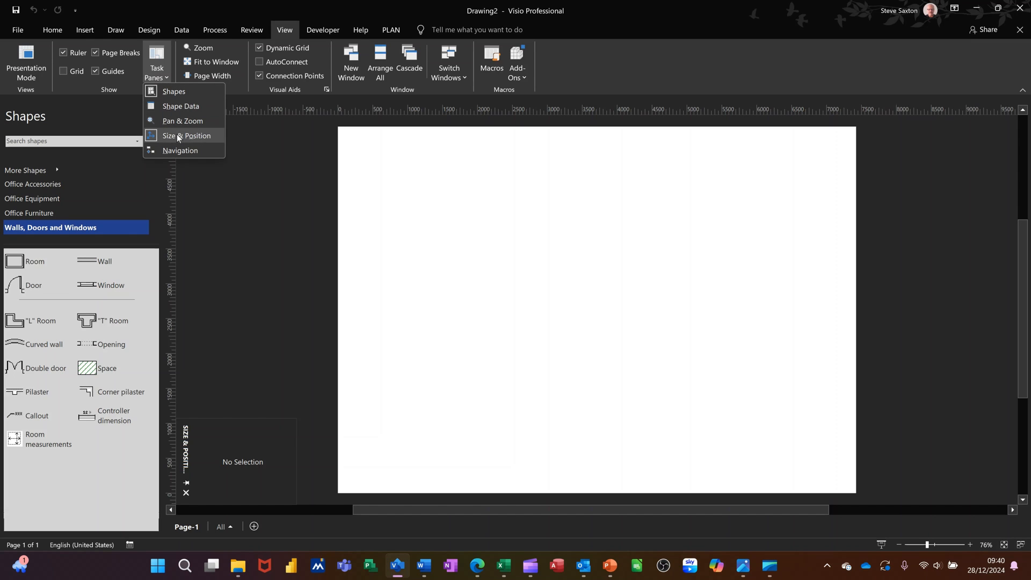
pyautogui.click(178, 135)
pyautogui.click(166, 78)
pyautogui.click(179, 135)
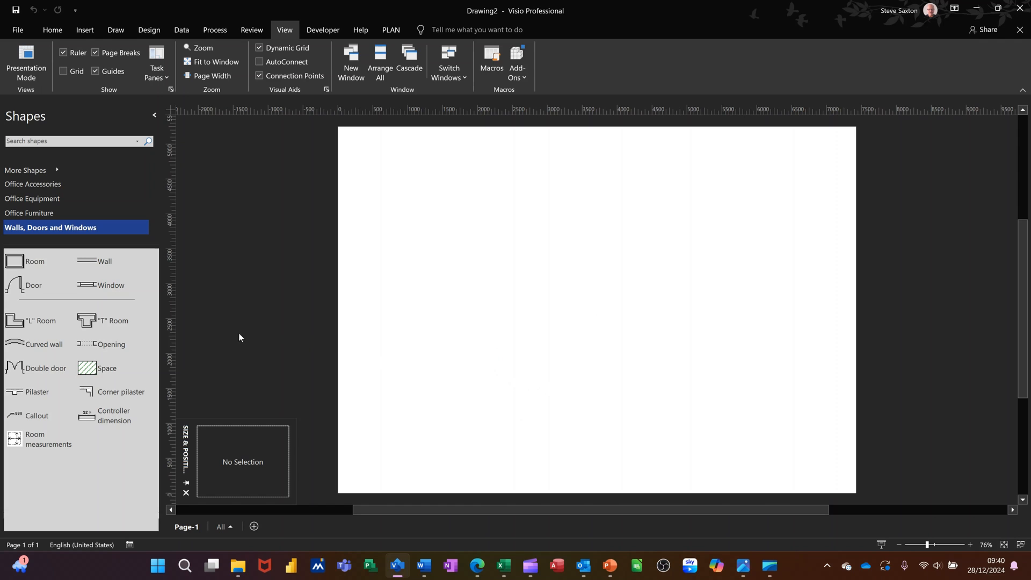
# Add a Room shape to the page, set its width and height to 4 m, and move it so it fits within the page
pyautogui.moveTo(35, 263); pyautogui.dragTo(572, 279)
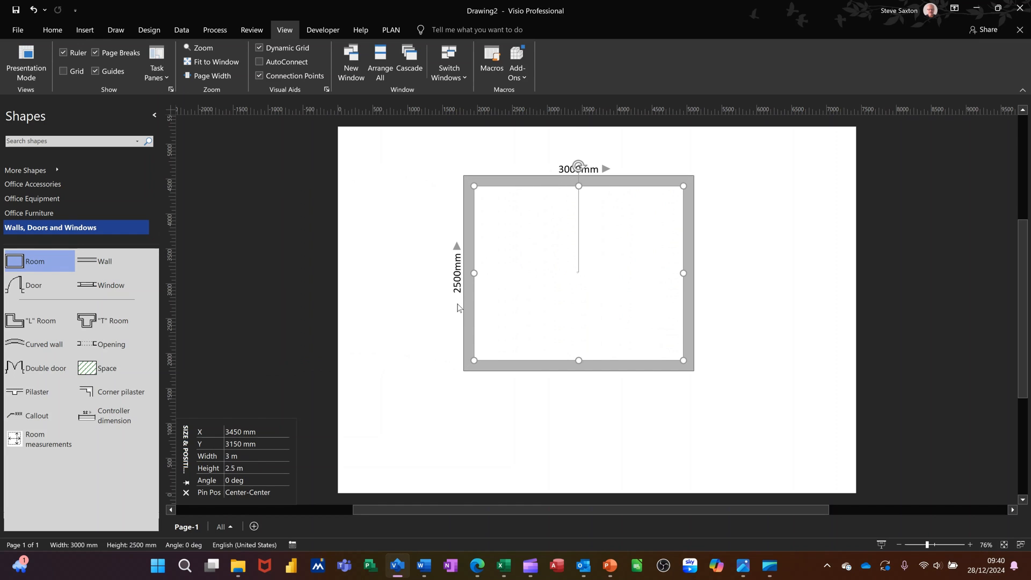
pyautogui.click(249, 457)
pyautogui.press('Return')
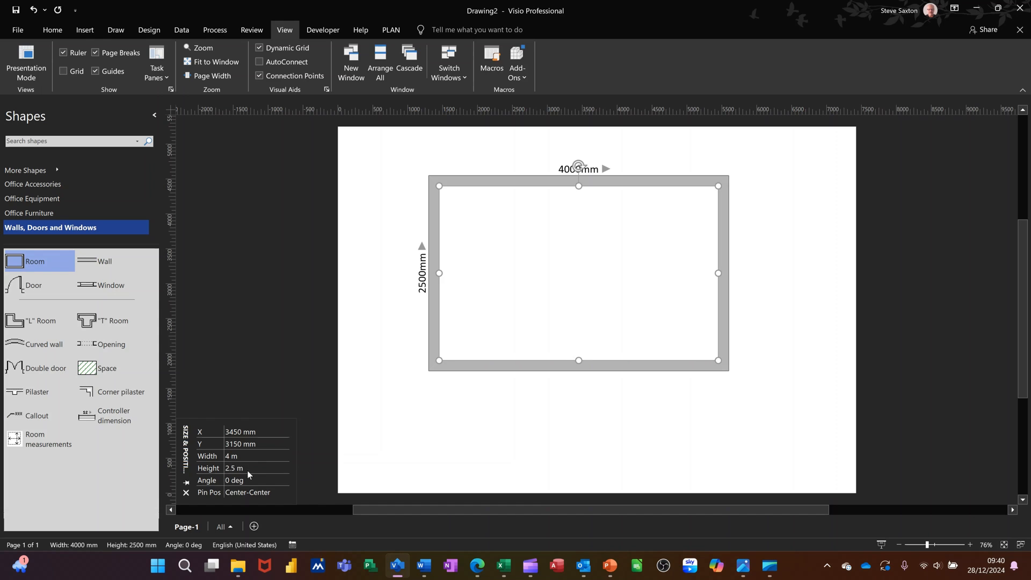
pyautogui.click(248, 471)
pyautogui.write('4m')
pyautogui.click(355, 451)
pyautogui.moveTo(437, 403); pyautogui.dragTo(446, 444)
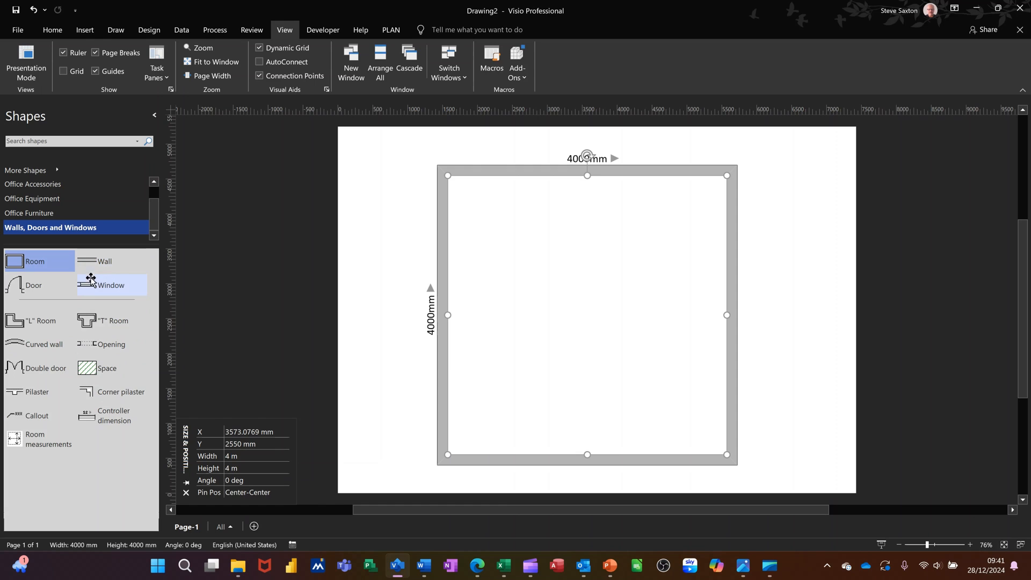
# Add a window near the left end of the room's top wall and set its width to 1200 mm
pyautogui.moveTo(86, 285); pyautogui.dragTo(509, 171)
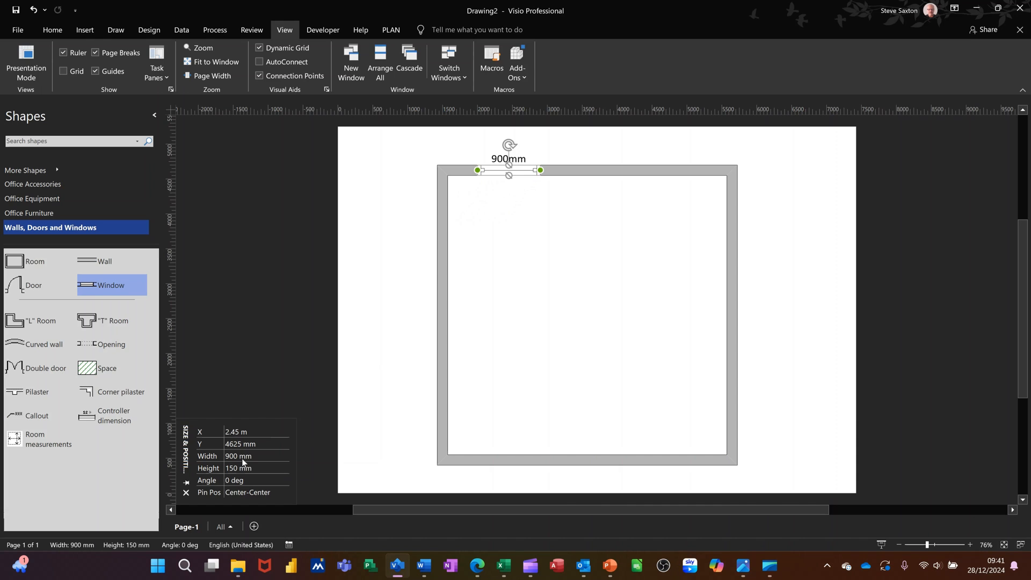
pyautogui.click(257, 456)
pyautogui.write('1200')
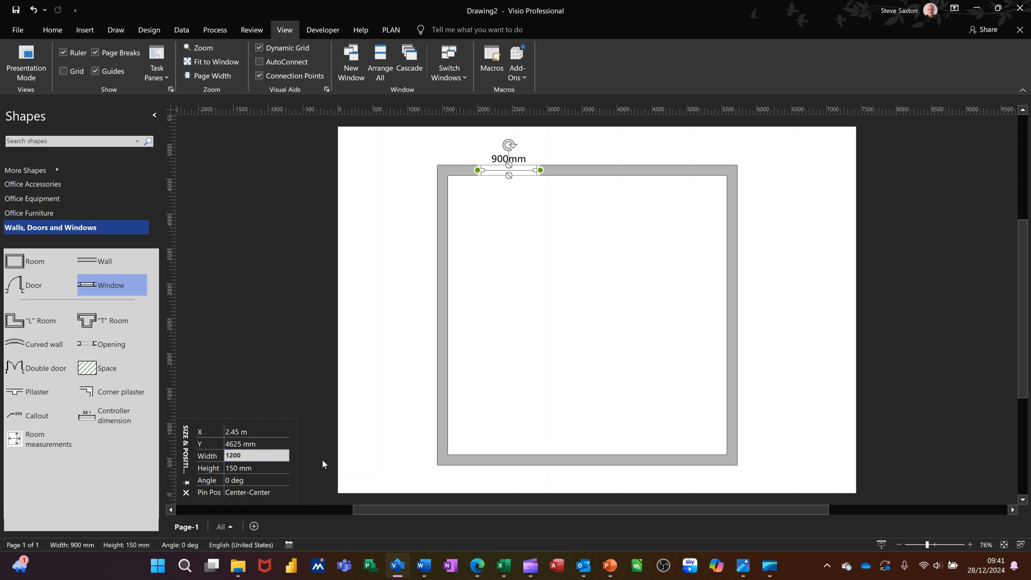
pyautogui.press('Return')
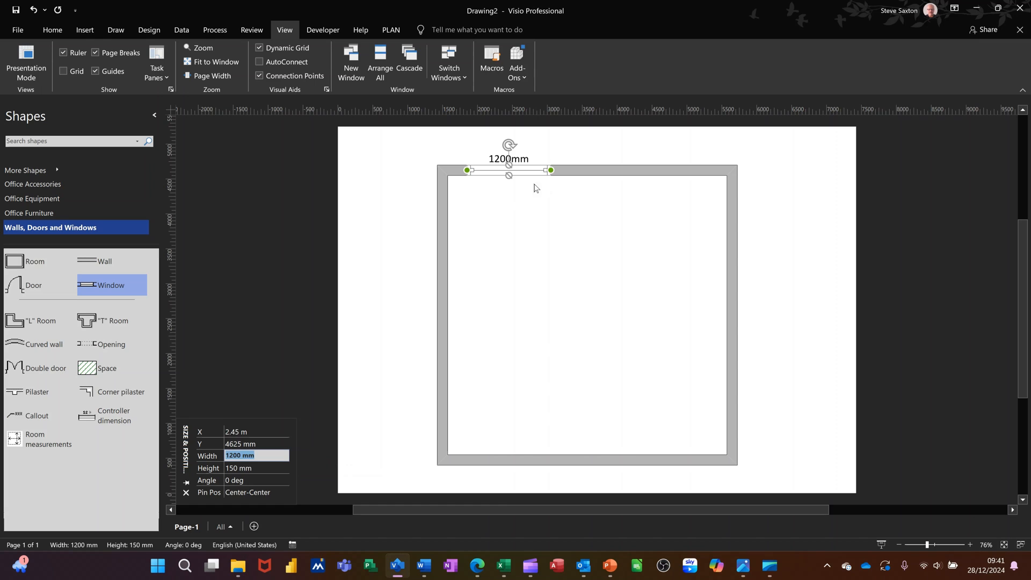
# Add a door to the room's left wall, swing it partly open into the room, and flip it vertically
pyautogui.moveTo(31, 287); pyautogui.dragTo(430, 285)
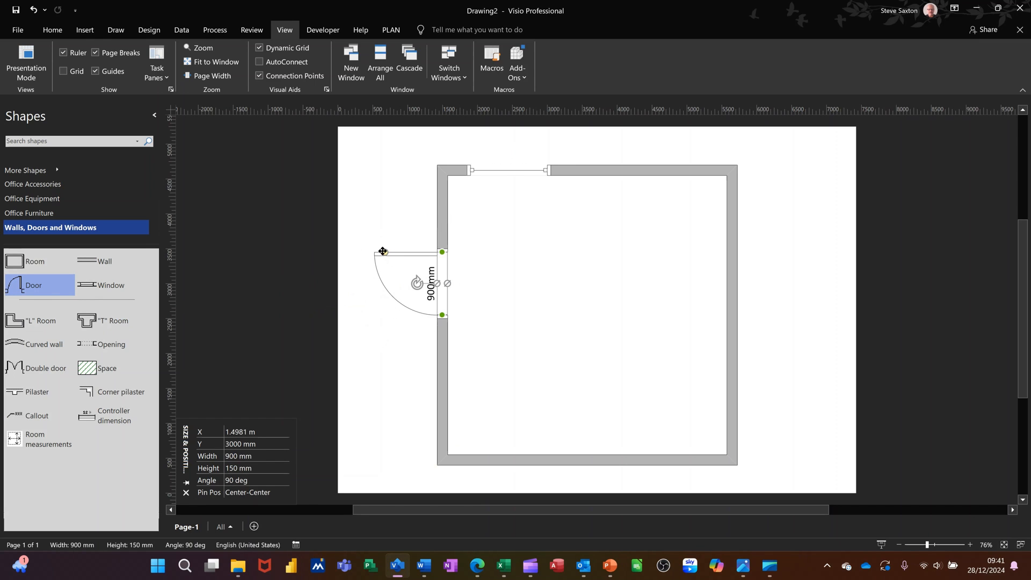
pyautogui.moveTo(382, 251); pyautogui.dragTo(484, 259)
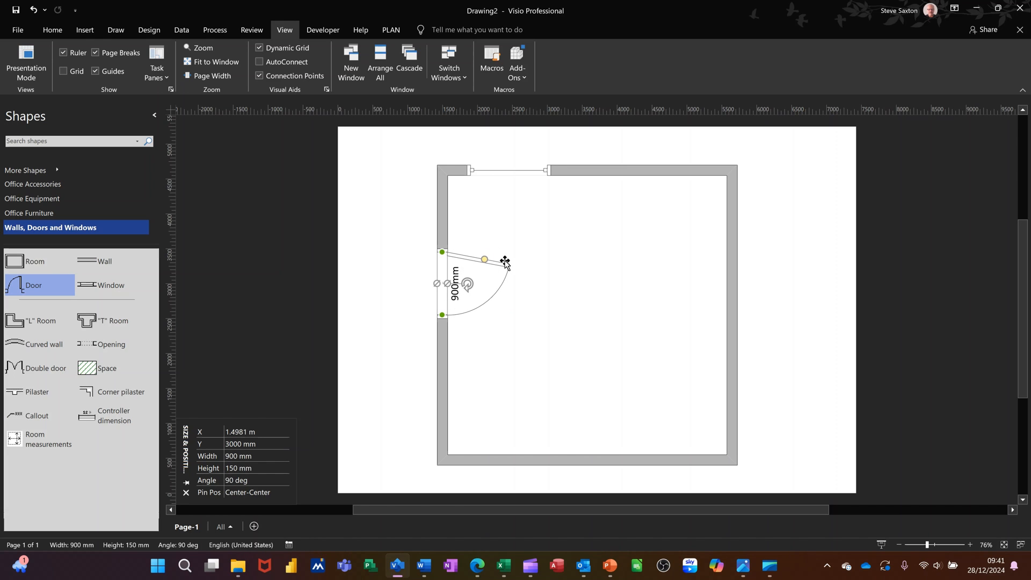
pyautogui.click(47, 30)
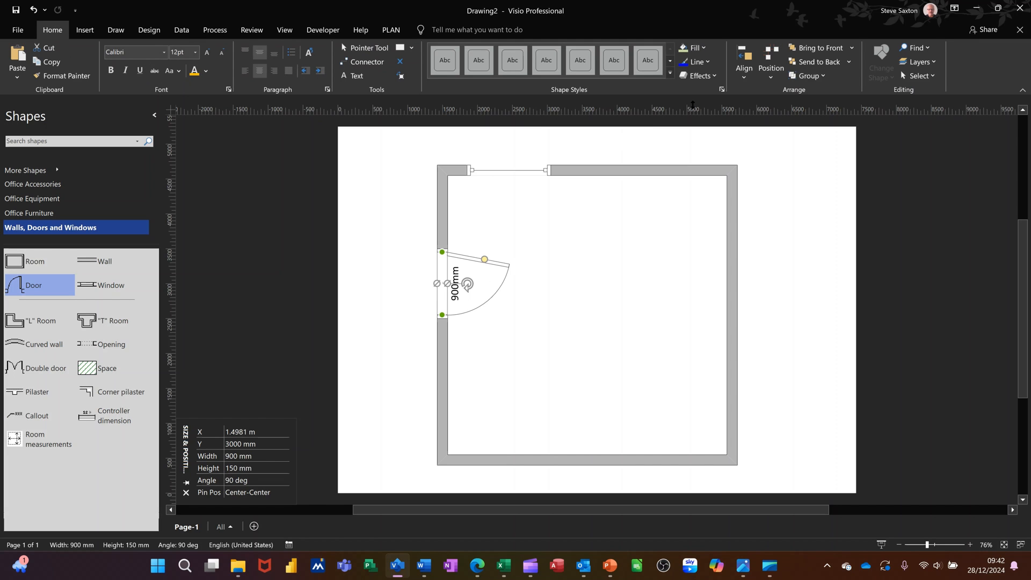
pyautogui.click(771, 81)
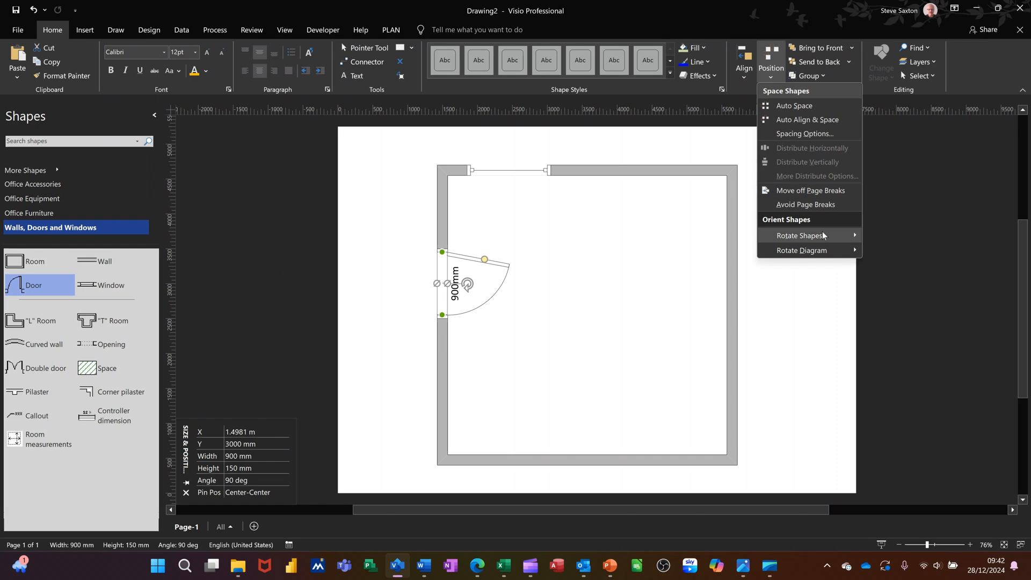
pyautogui.moveTo(823, 235)
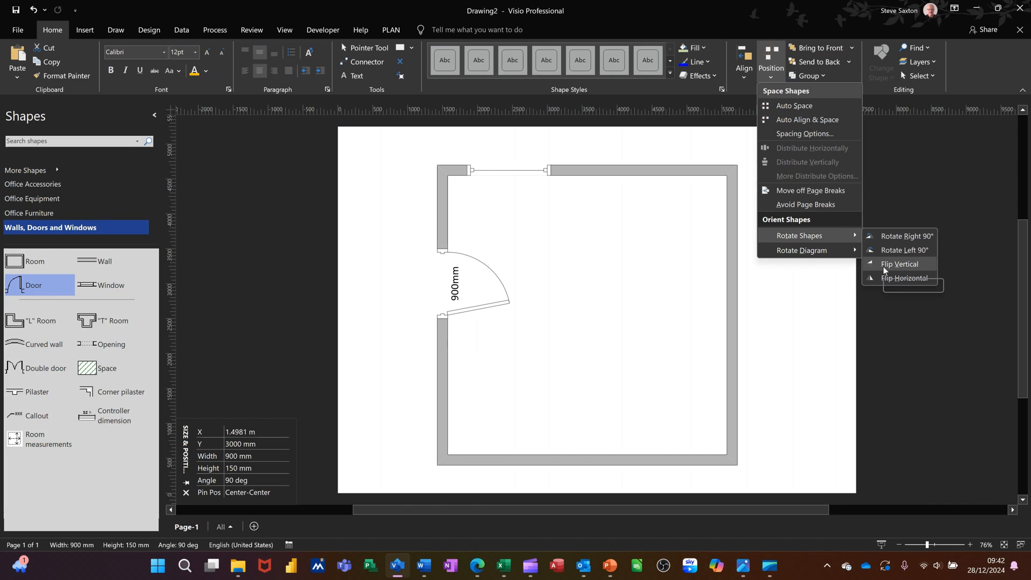
pyautogui.click(885, 266)
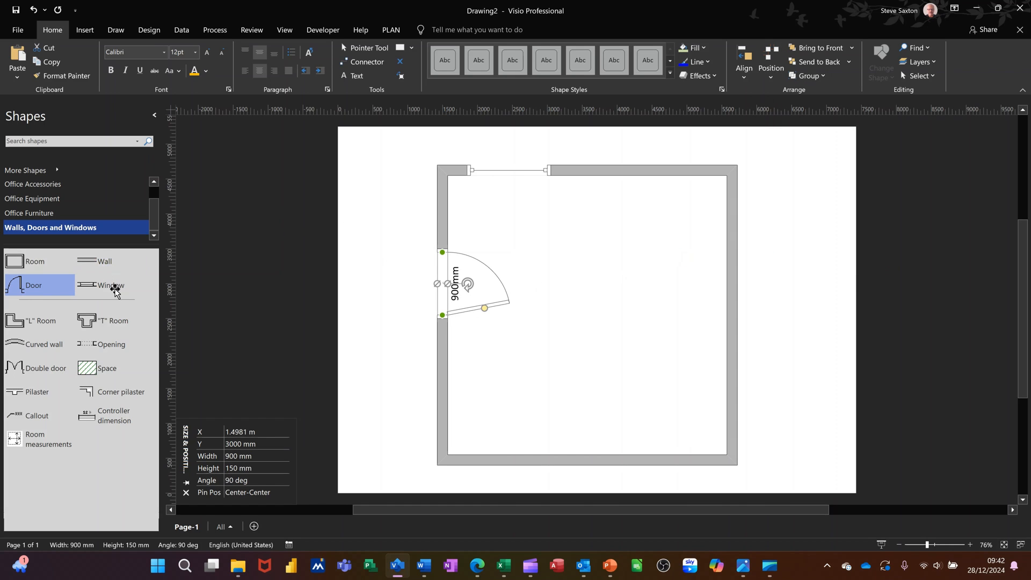
# Add a 900 mm window to the room's bottom wall, left of its middle
pyautogui.moveTo(105, 284); pyautogui.dragTo(514, 465)
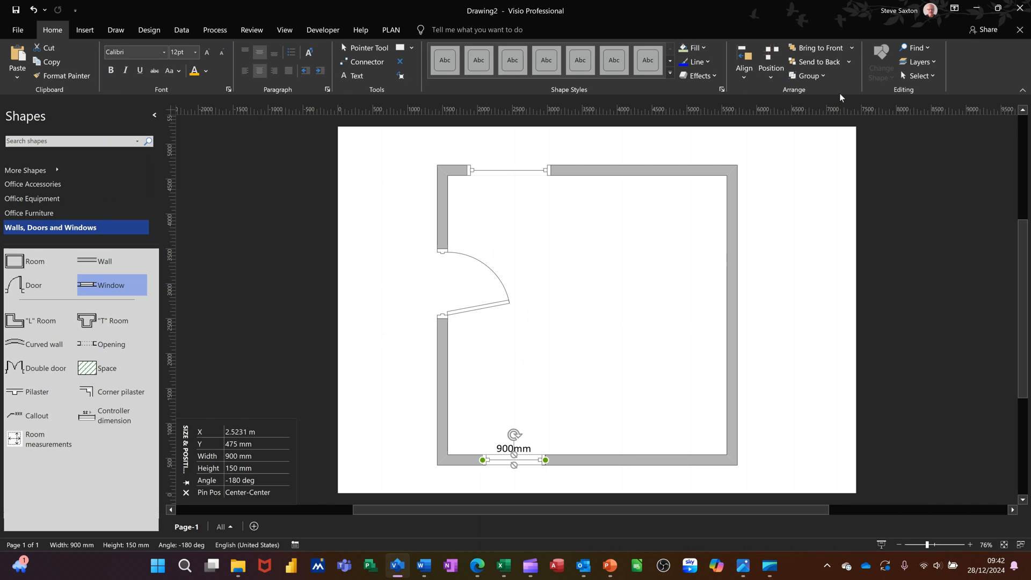
pyautogui.click(937, 63)
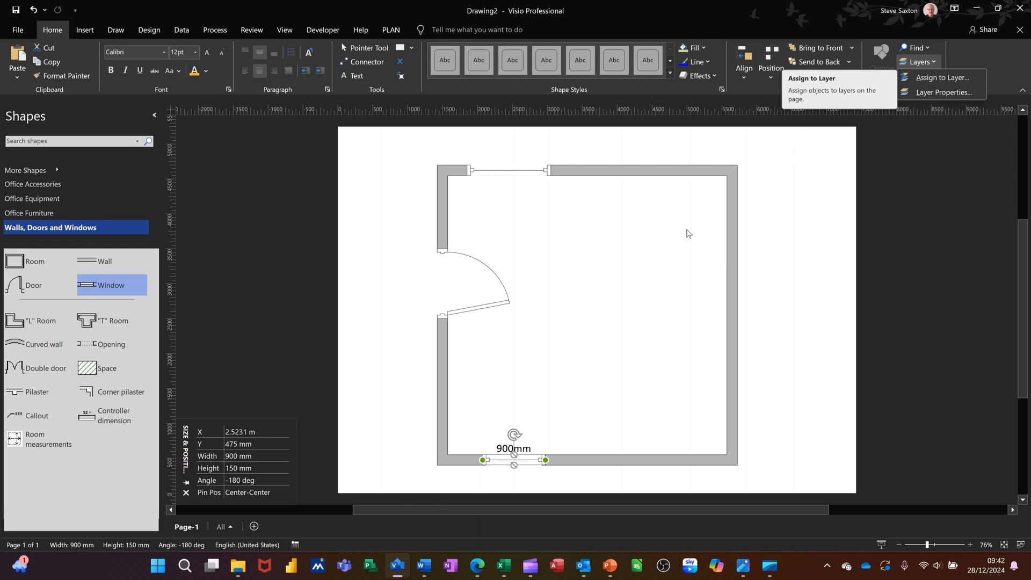
pyautogui.click(621, 226)
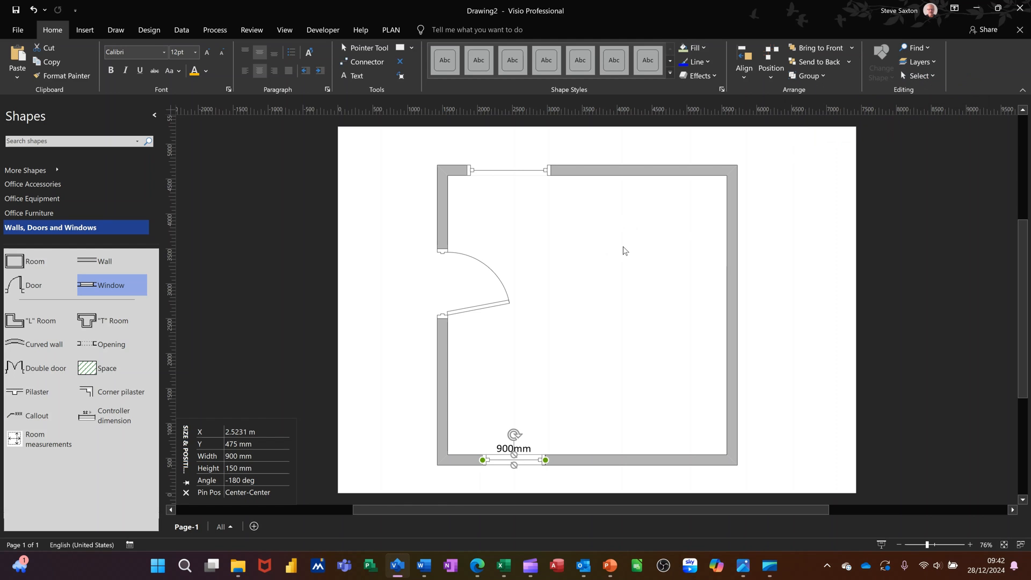
pyautogui.click(629, 246)
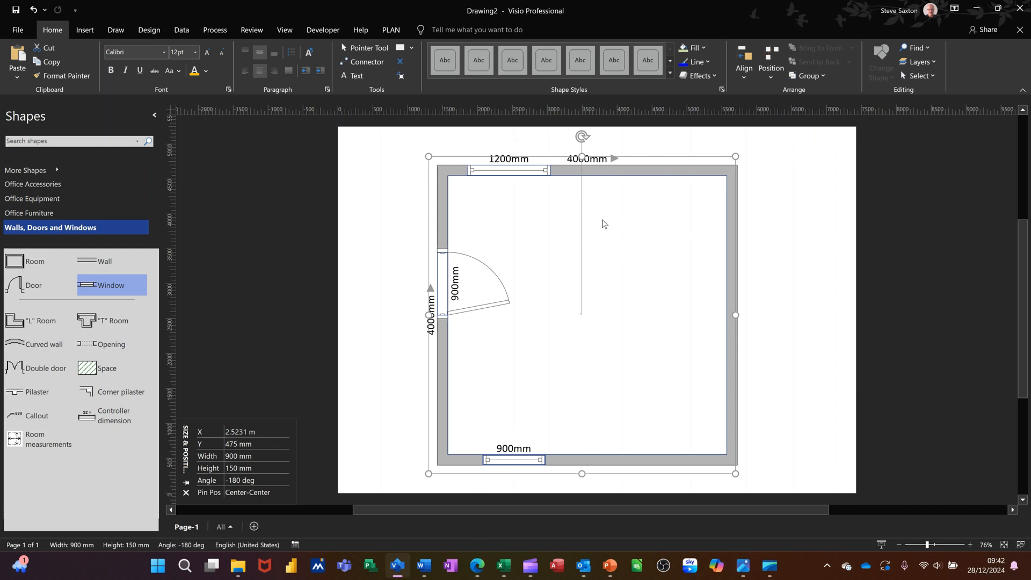
pyautogui.click(393, 230)
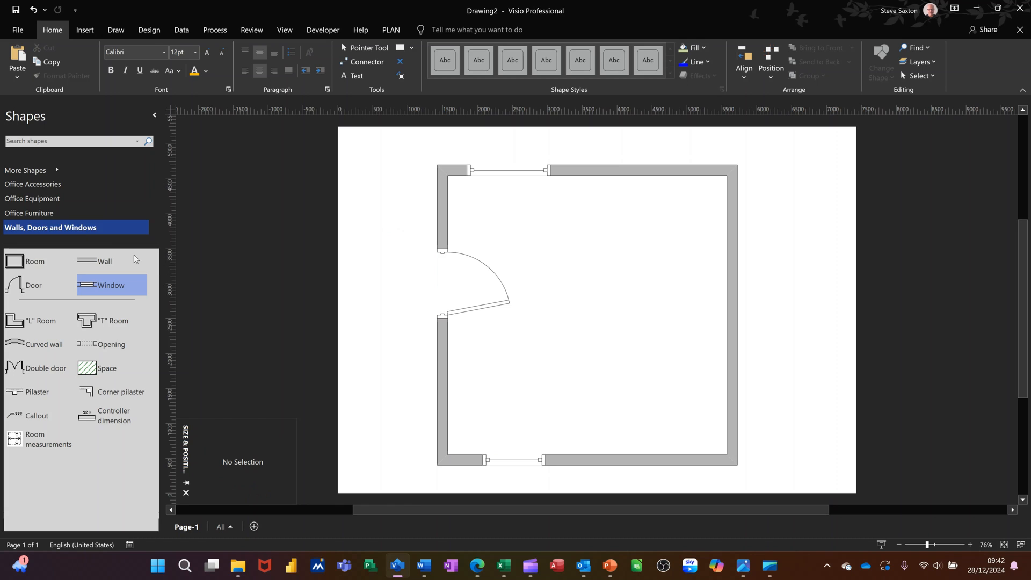
# Place a Power point from the Office Equipment shapes on the inside of the left wall, below the door
pyautogui.click(71, 204)
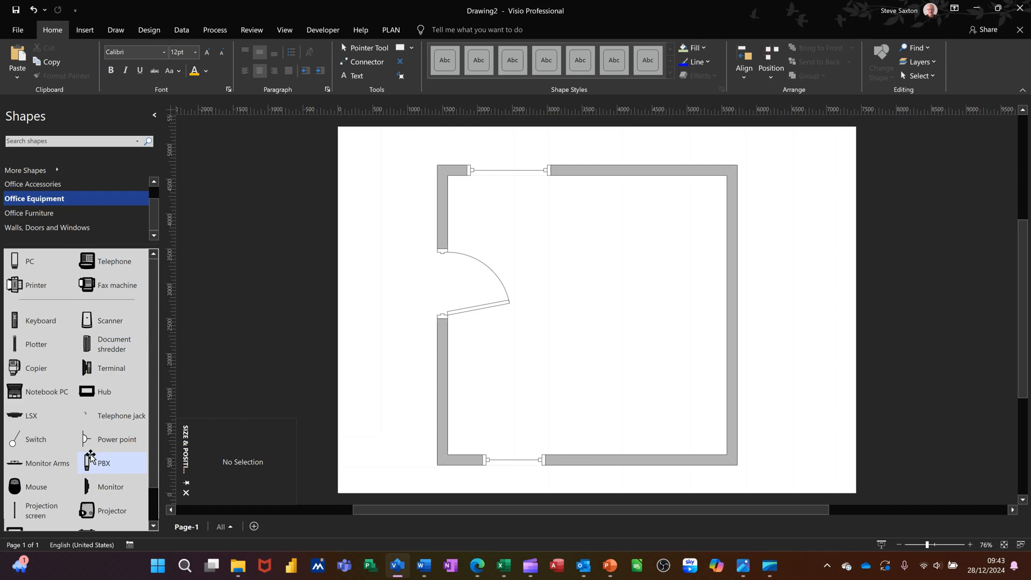
pyautogui.moveTo(94, 436); pyautogui.dragTo(451, 351)
pyautogui.click(455, 363)
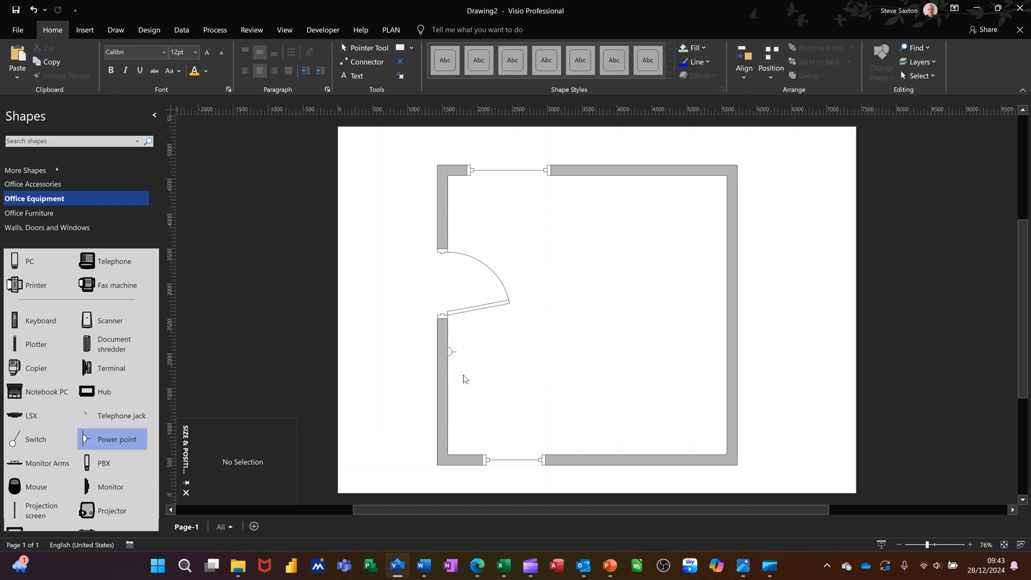
# Place a second Power point facing into the room and nudge it flush against the inside of the right wall
pyautogui.moveTo(94, 437); pyautogui.dragTo(677, 270)
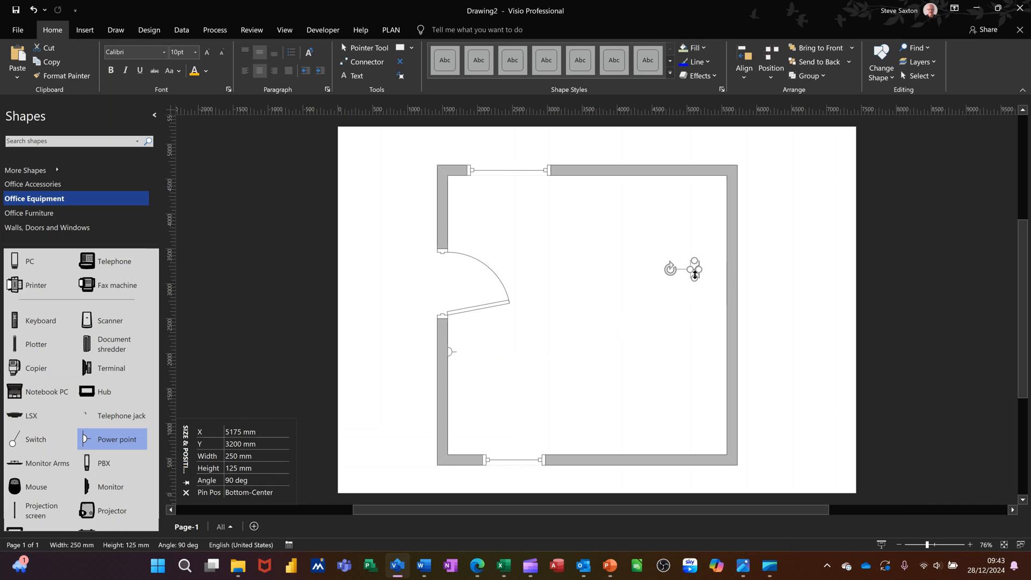
pyautogui.click(692, 302)
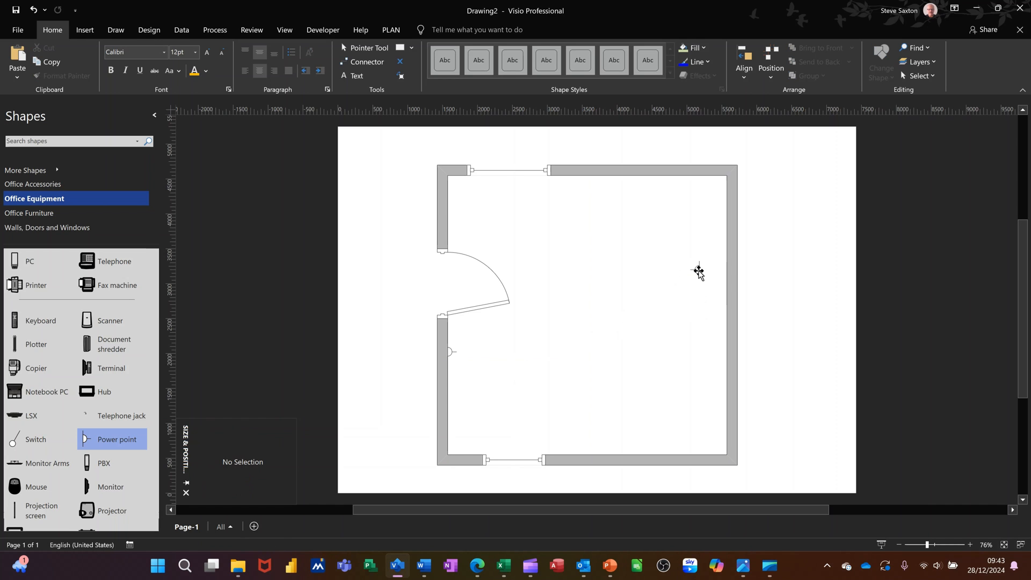
pyautogui.moveTo(707, 271); pyautogui.dragTo(720, 270)
pyautogui.click(697, 322)
pyautogui.click(718, 270)
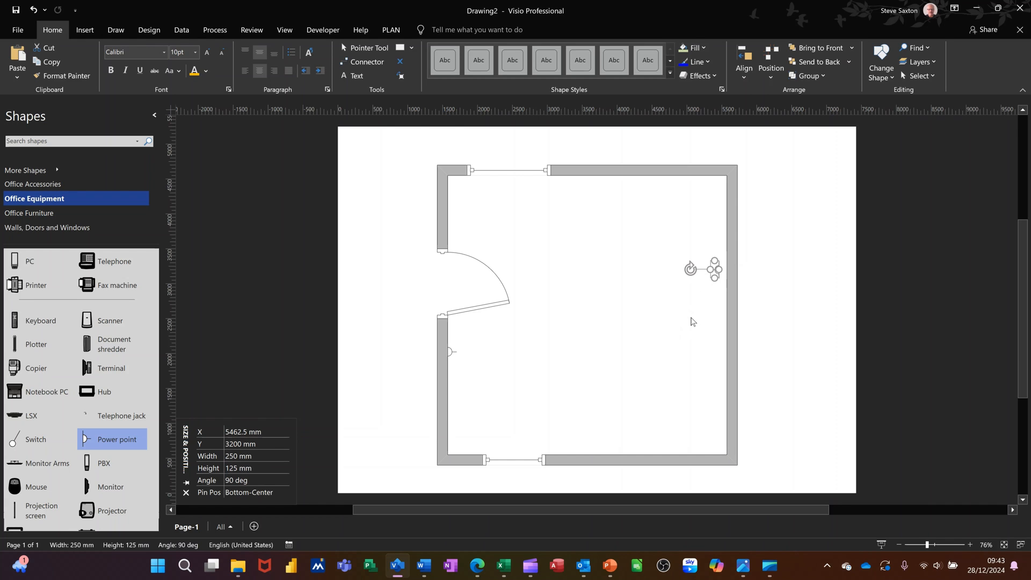
pyautogui.press('Right')
pyautogui.press('Right')
pyautogui.press('Right')
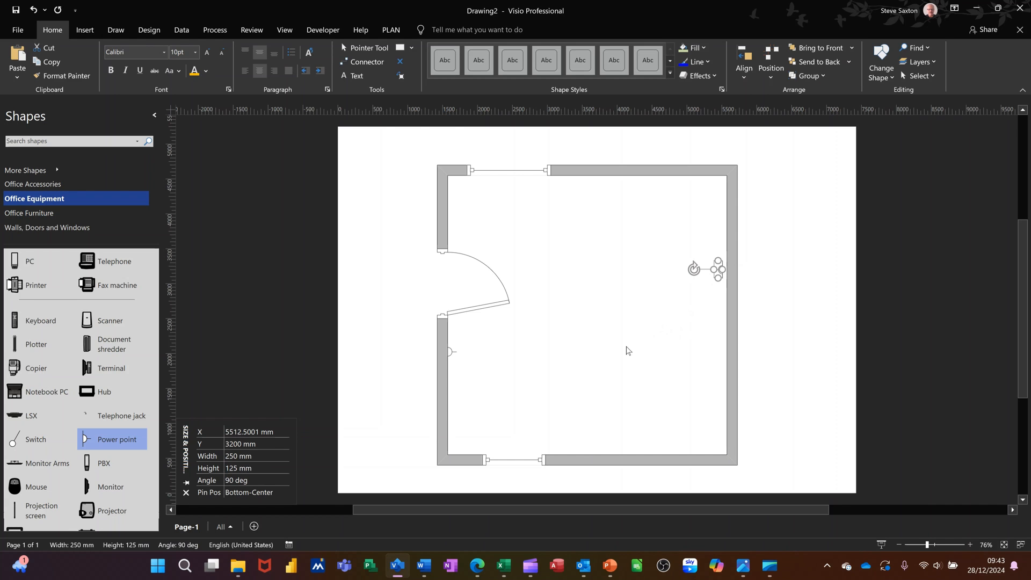
pyautogui.press('Right')
pyautogui.press('Right')
pyautogui.press('Right')
pyautogui.click(656, 346)
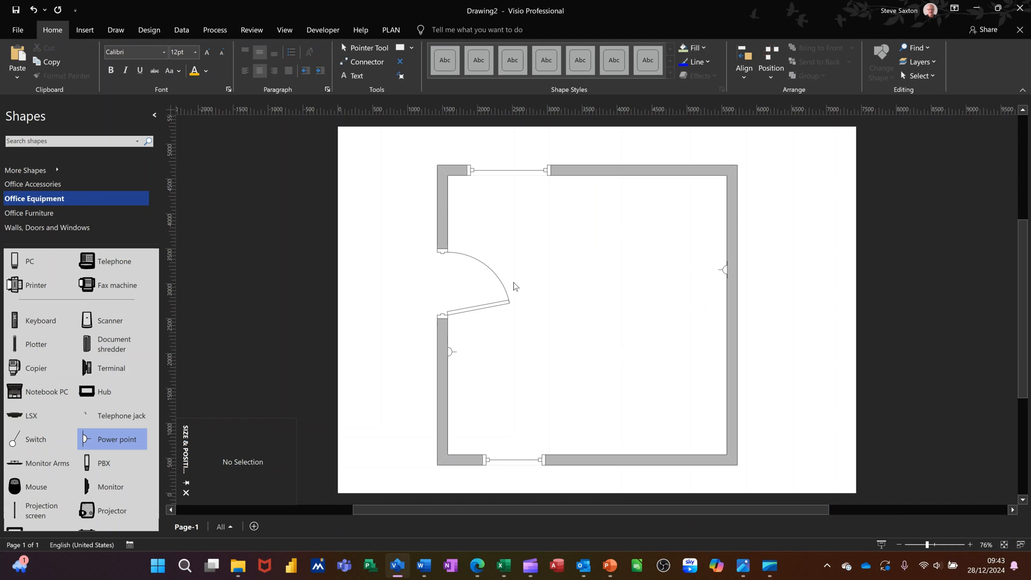
# Select all shapes in the drawing and assign them to a new layer named "sax"
pyautogui.hotkey('ctrl', 'a')
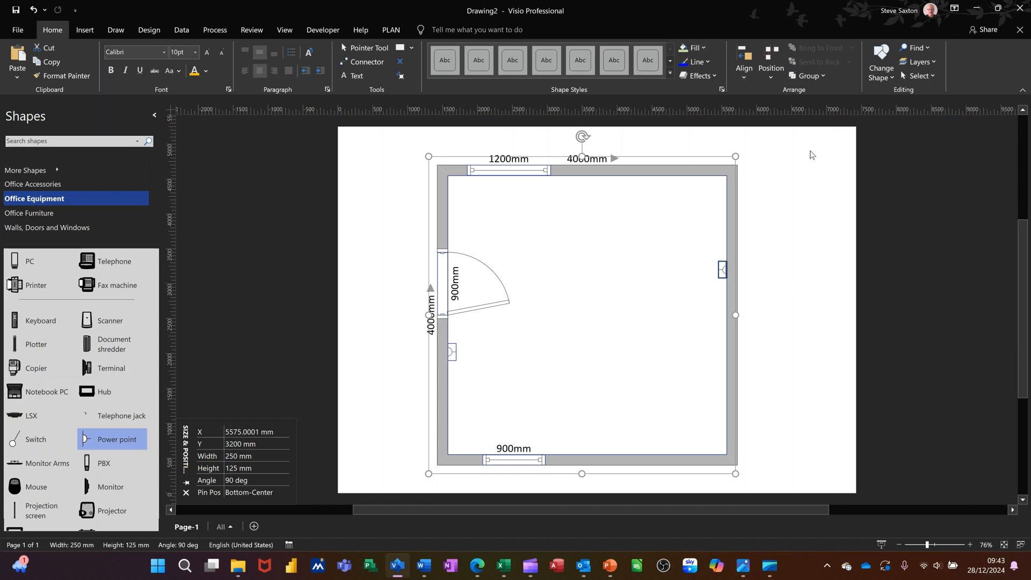
pyautogui.click(936, 63)
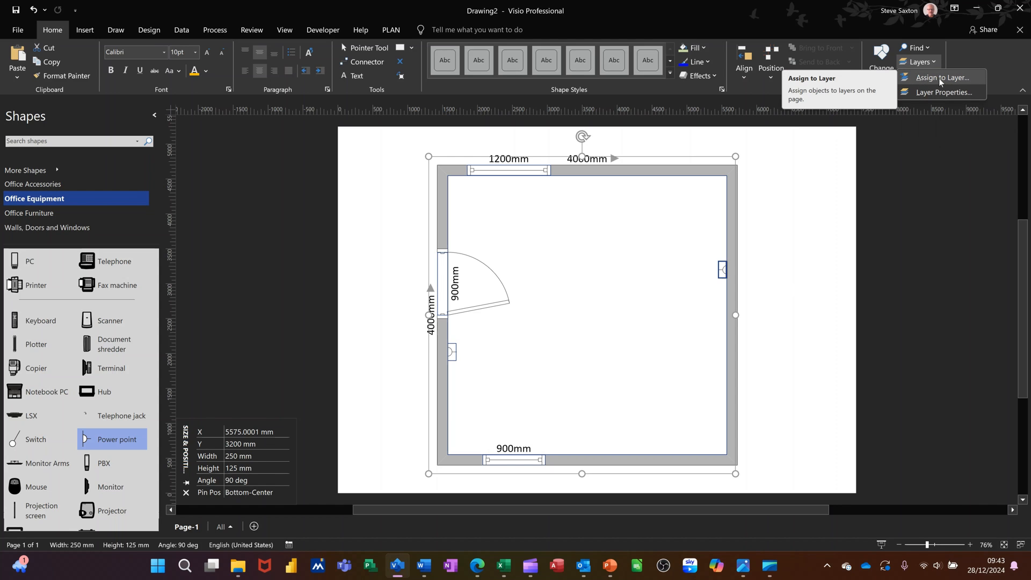
pyautogui.click(939, 79)
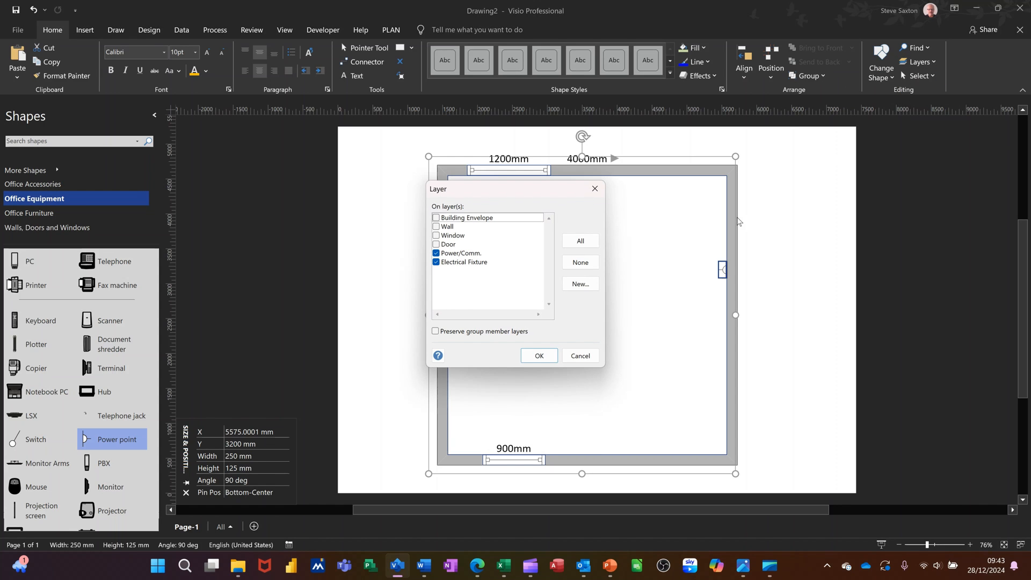
pyautogui.click(574, 287)
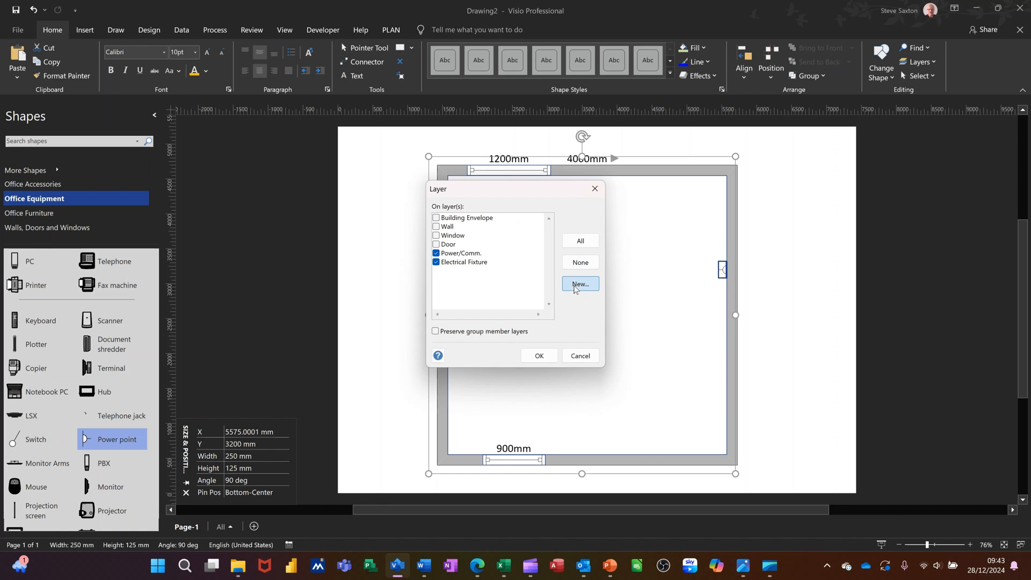
pyautogui.write('sax')
pyautogui.click(528, 312)
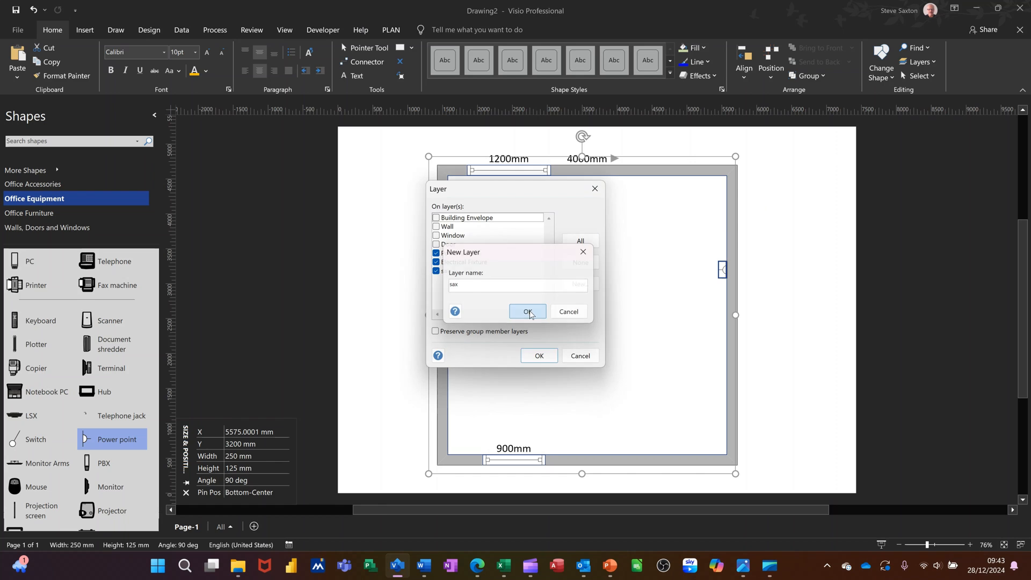
pyautogui.click(540, 356)
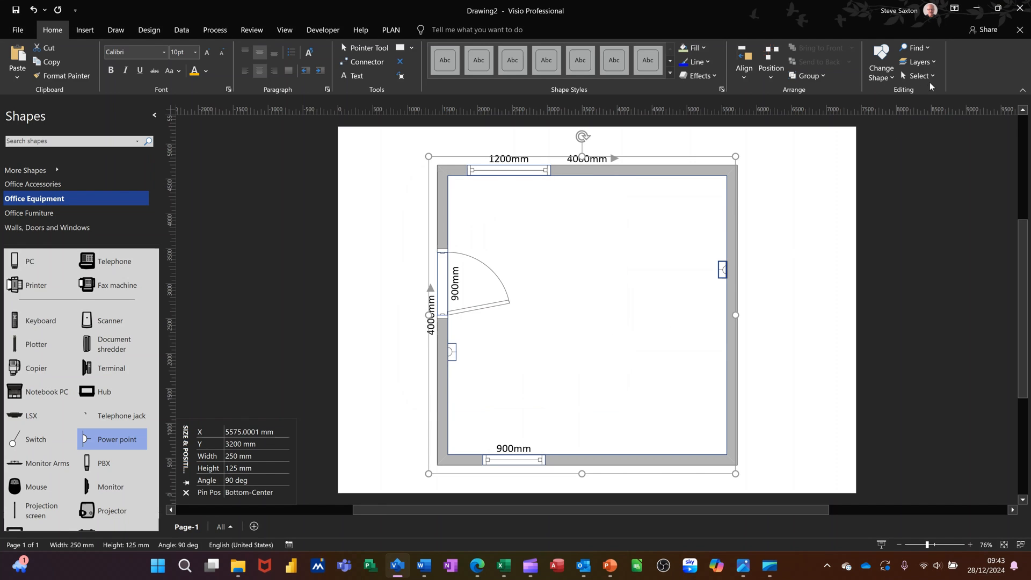
# Lock the "sax" layer in the layer properties and apply the change
pyautogui.click(935, 62)
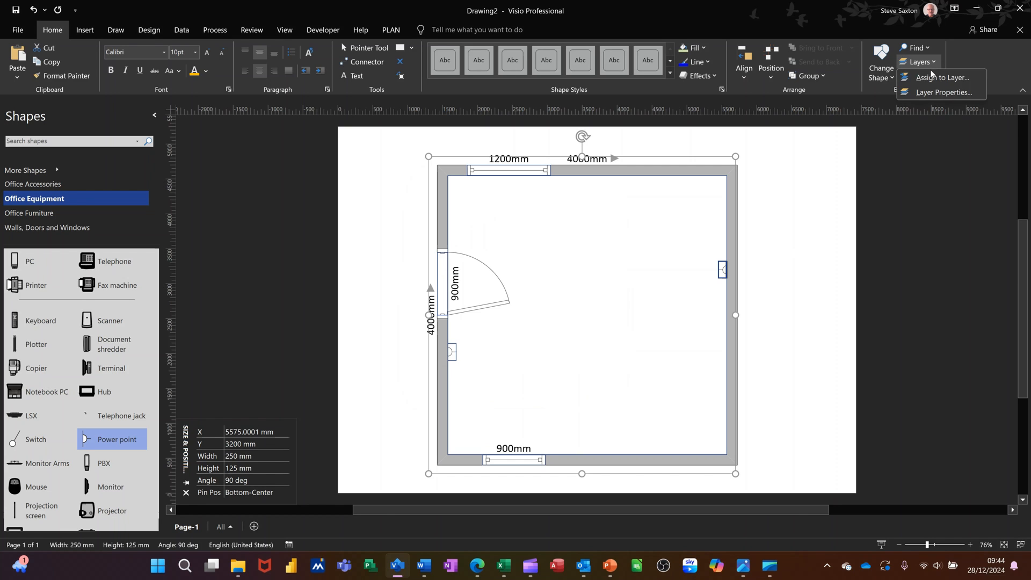
pyautogui.click(927, 93)
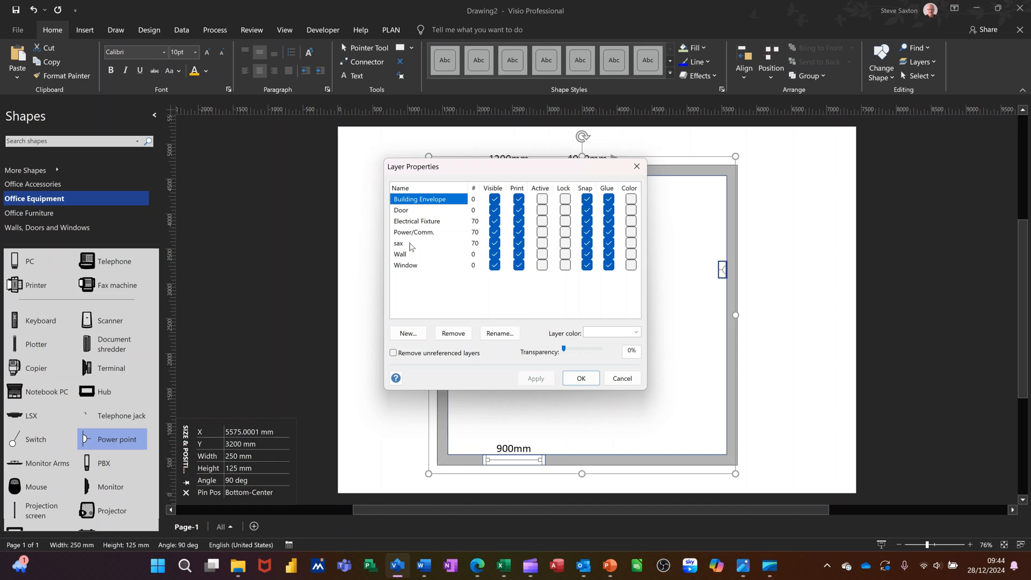
pyautogui.click(565, 243)
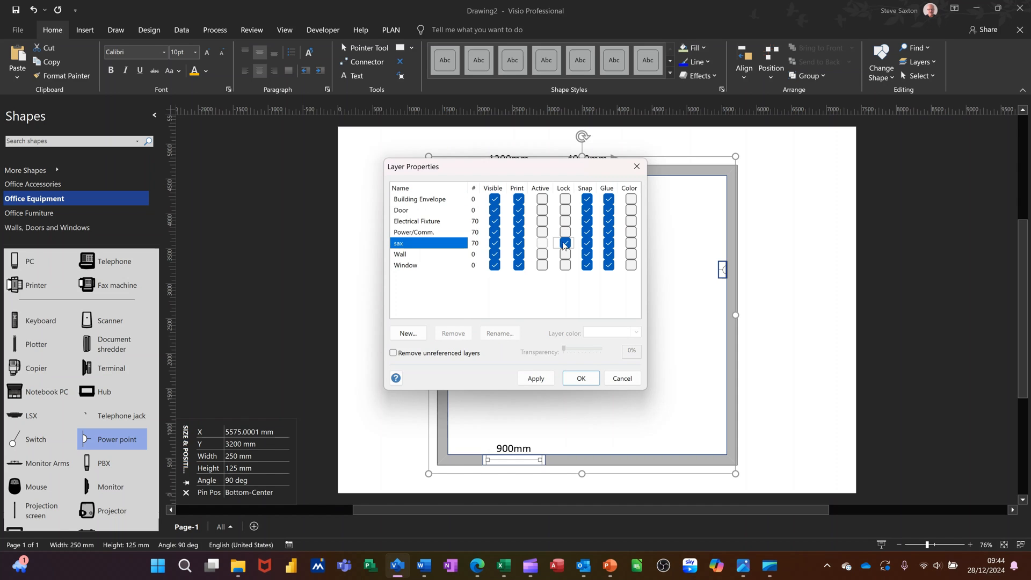
pyautogui.click(581, 379)
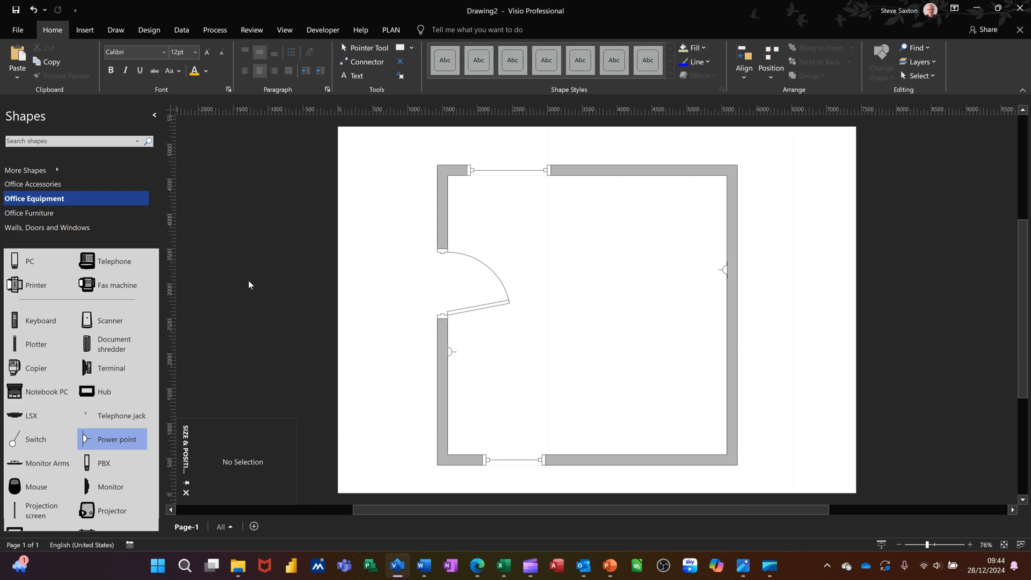
# Place a Desk chair and a Table from the Office Furniture shapes along the room's upper wall, with the chair just right of the table
pyautogui.click(59, 214)
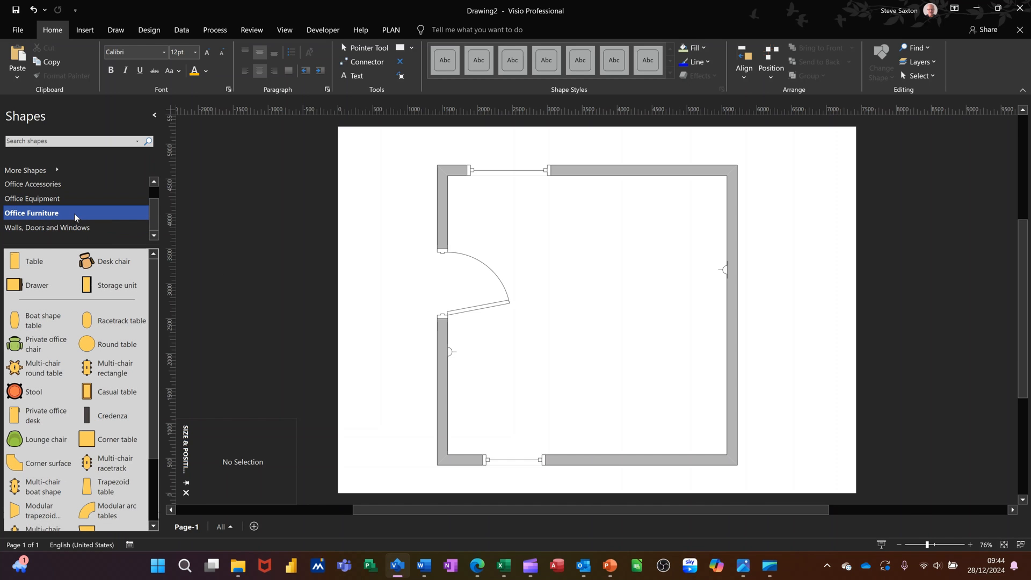
pyautogui.moveTo(86, 261); pyautogui.dragTo(697, 217)
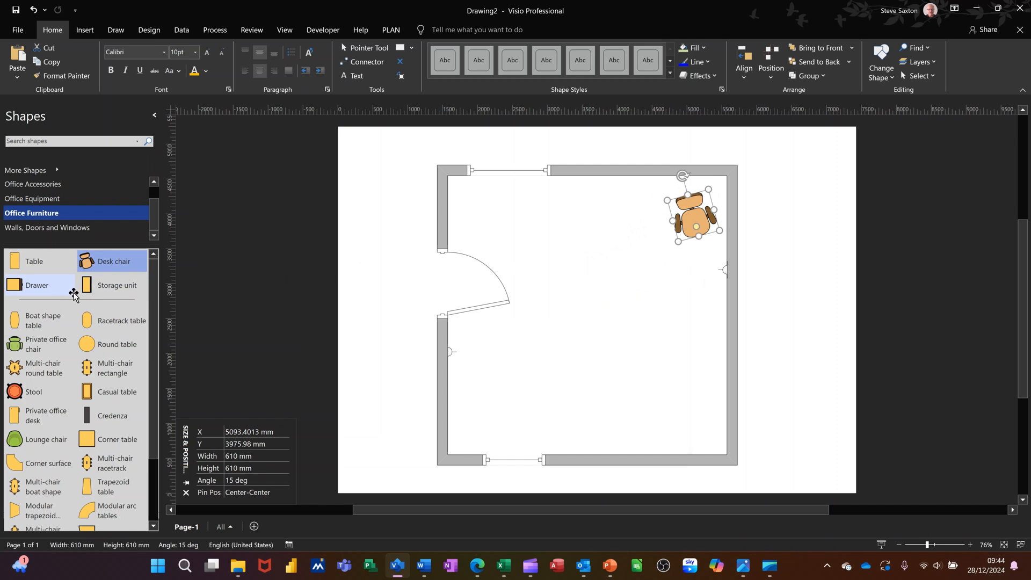
pyautogui.moveTo(14, 263); pyautogui.dragTo(594, 240)
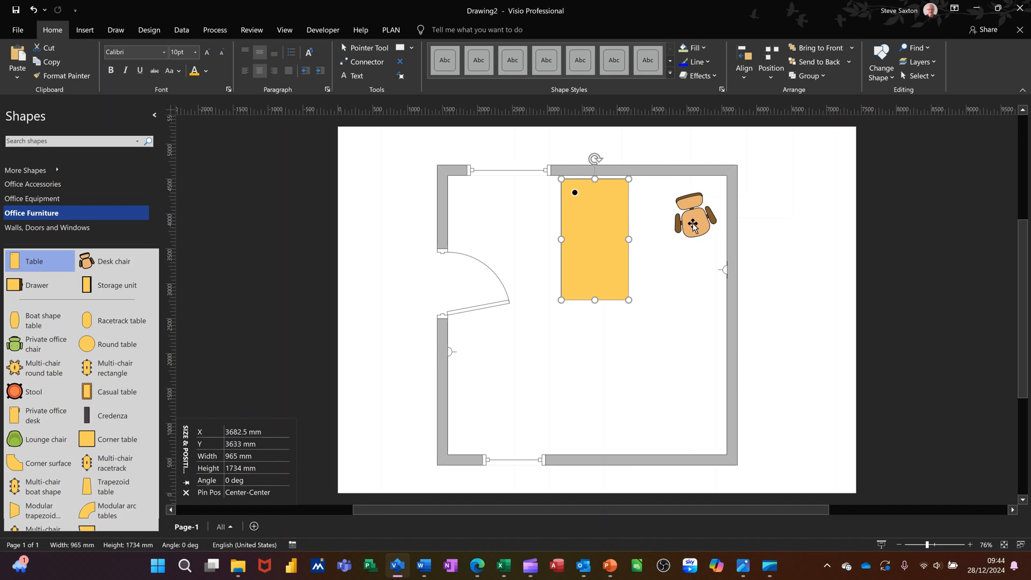
pyautogui.moveTo(690, 226); pyautogui.dragTo(665, 224)
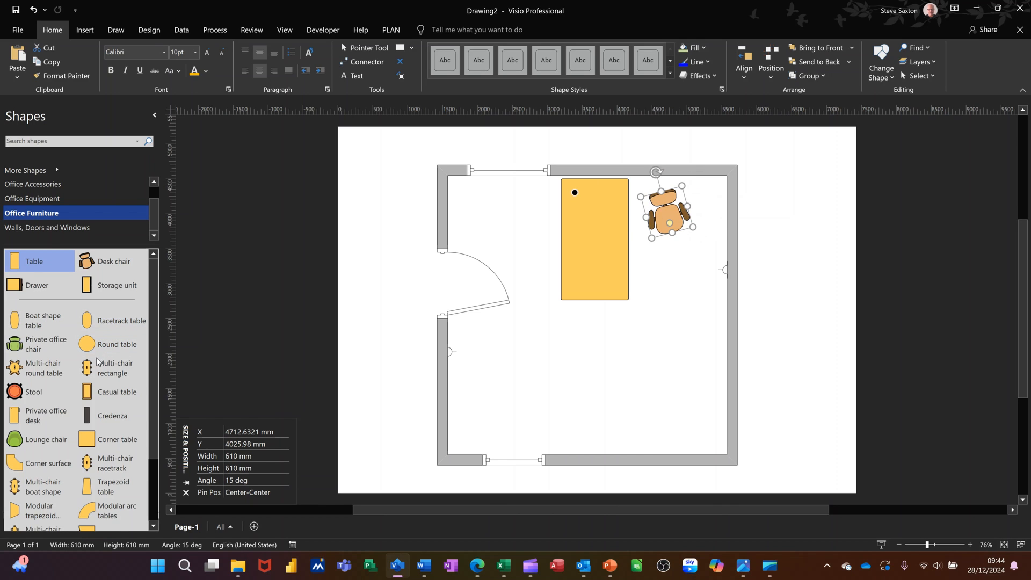
# Add a three-seat Guest chair from the Office Furniture shapes, rotated to -90 deg, beside the lower part of the room's right wall
pyautogui.scroll(-2, 114, 415)
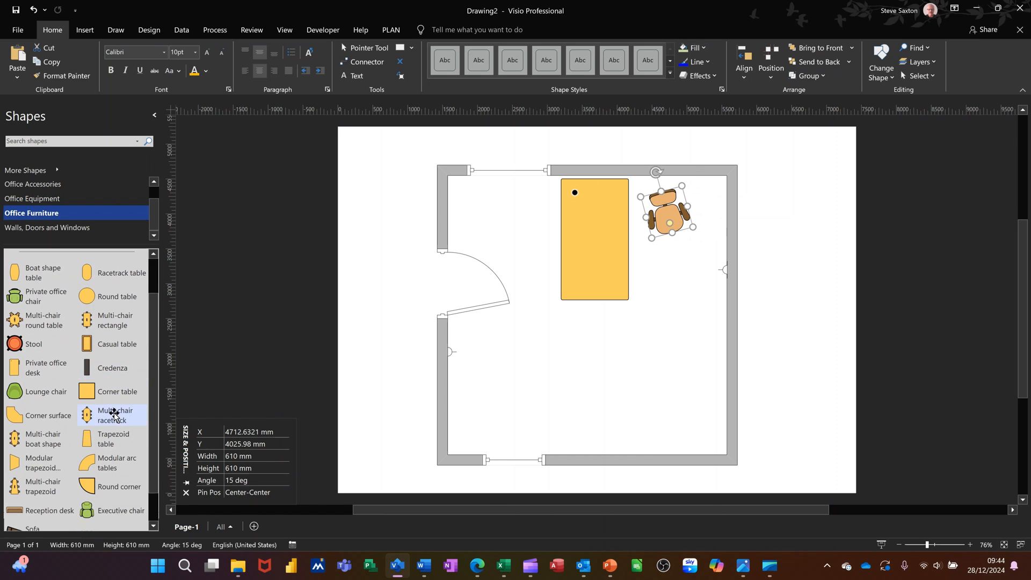
pyautogui.moveTo(107, 495)
pyautogui.mouseDown()
pyautogui.moveTo(591, 417)
pyautogui.moveTo(612, 425)
pyautogui.mouseUp()
pyautogui.moveTo(618, 376); pyautogui.dragTo(697, 428)
pyautogui.moveTo(612, 423); pyautogui.dragTo(701, 342)
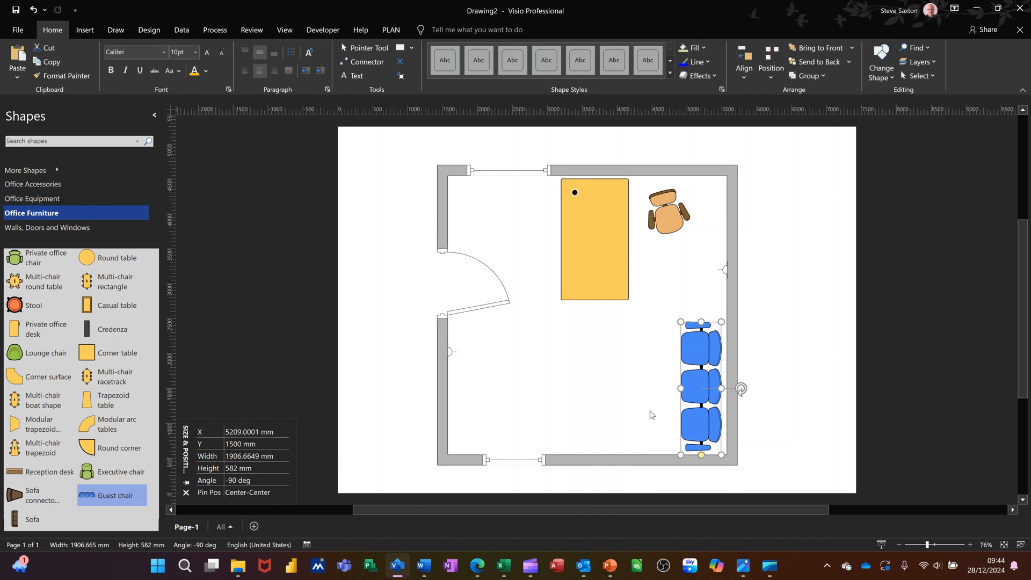
# Set the guest chair's width to 2 m and move it flush against the inside of the right wall
pyautogui.click(241, 456)
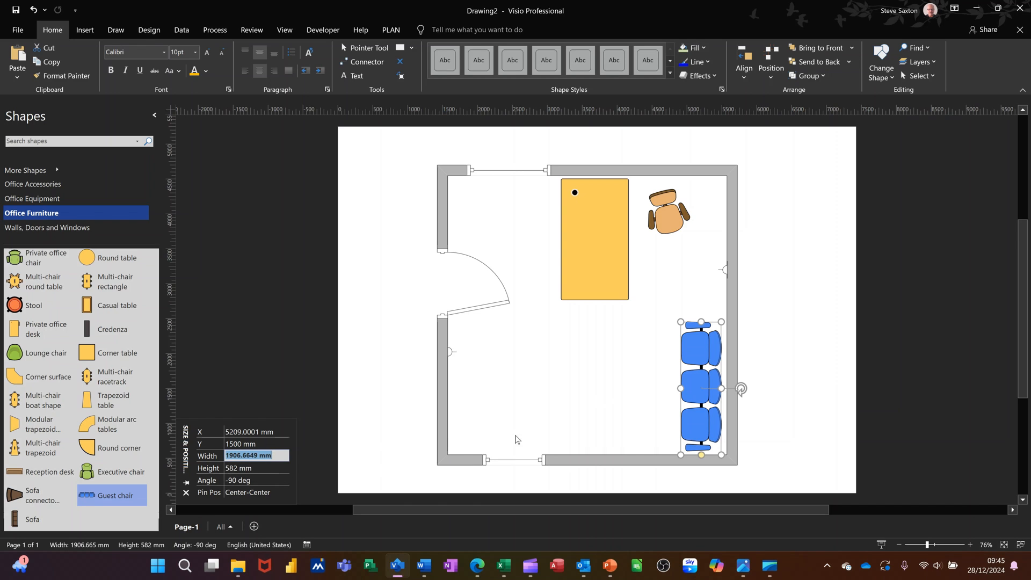
pyautogui.write('2m')
pyautogui.press('Return')
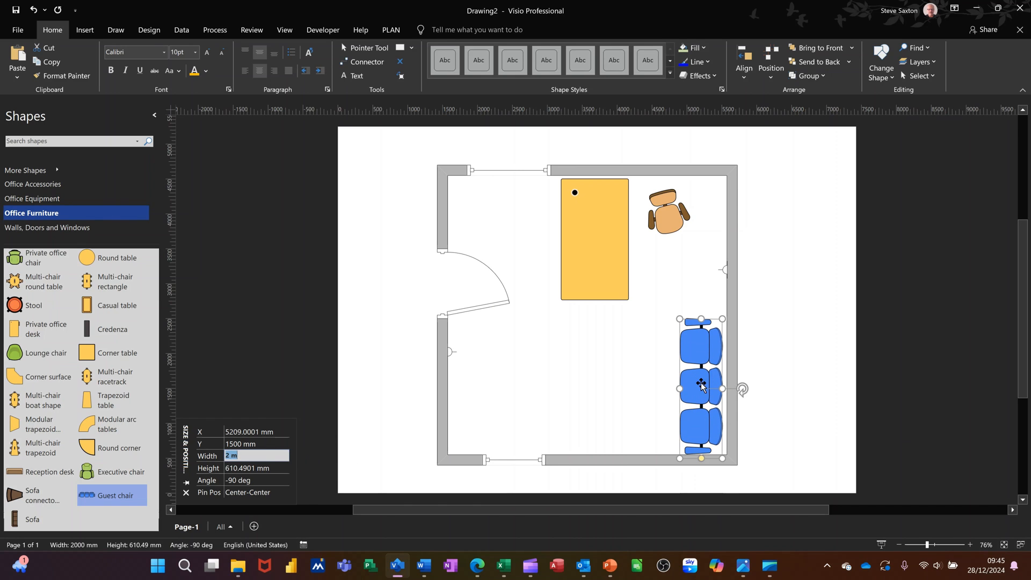
pyautogui.click(690, 401)
pyautogui.moveTo(690, 401); pyautogui.dragTo(694, 398)
pyautogui.click(795, 387)
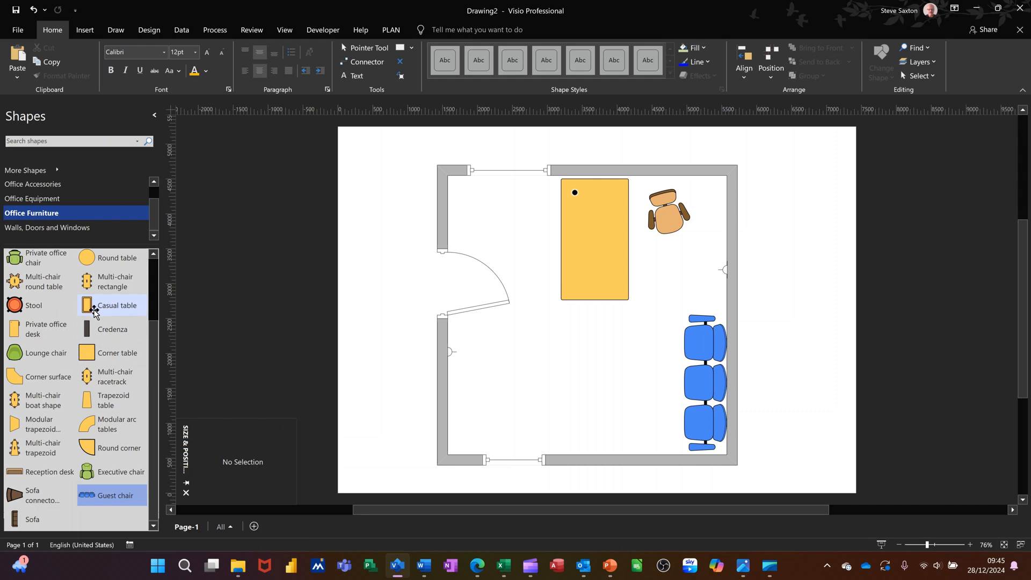
# Place a Casual table in front of the guest chairs and a Palm plant from Office Accessories in the room's lower-left corner
pyautogui.moveTo(92, 309); pyautogui.dragTo(633, 392)
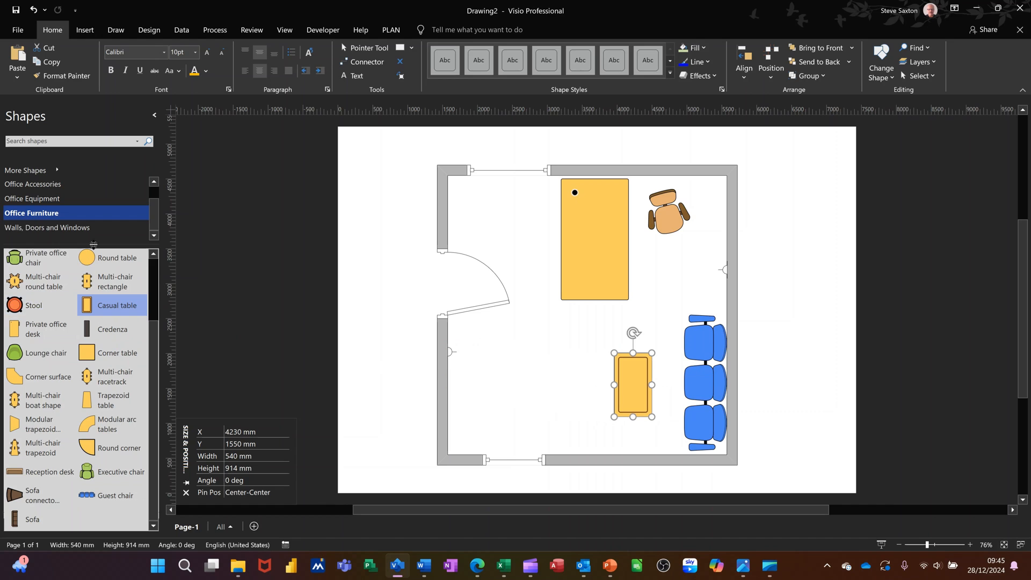
pyautogui.click(33, 185)
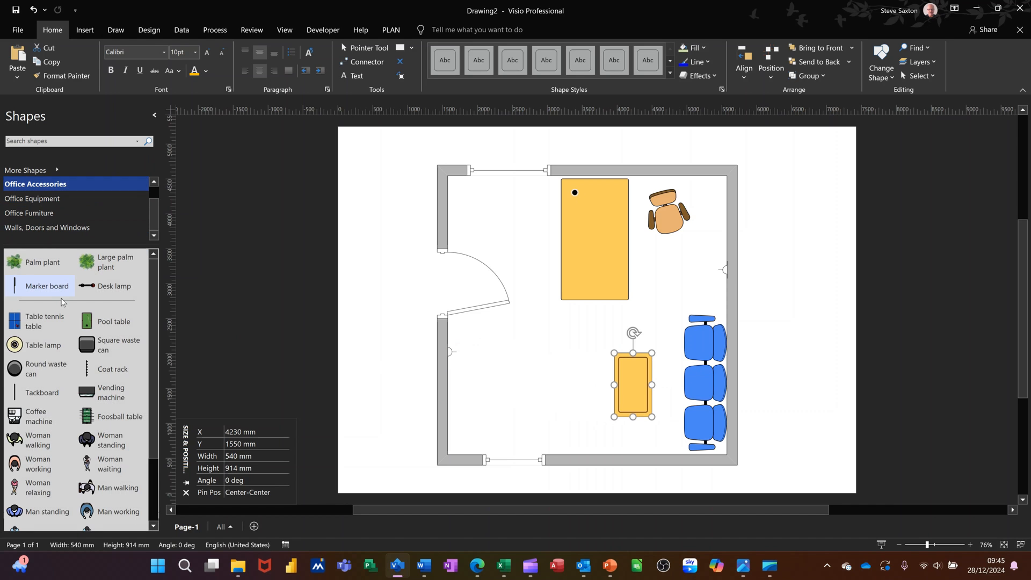
pyautogui.moveTo(19, 263); pyautogui.dragTo(469, 428)
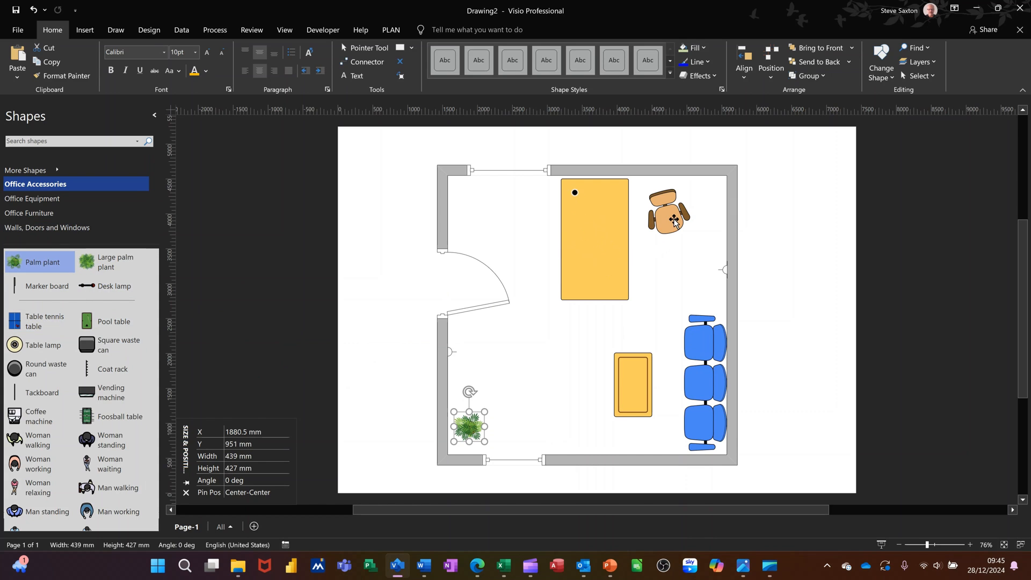
# Move the desk chair away from the large table, closer to the right wall
pyautogui.moveTo(672, 224); pyautogui.dragTo(701, 225)
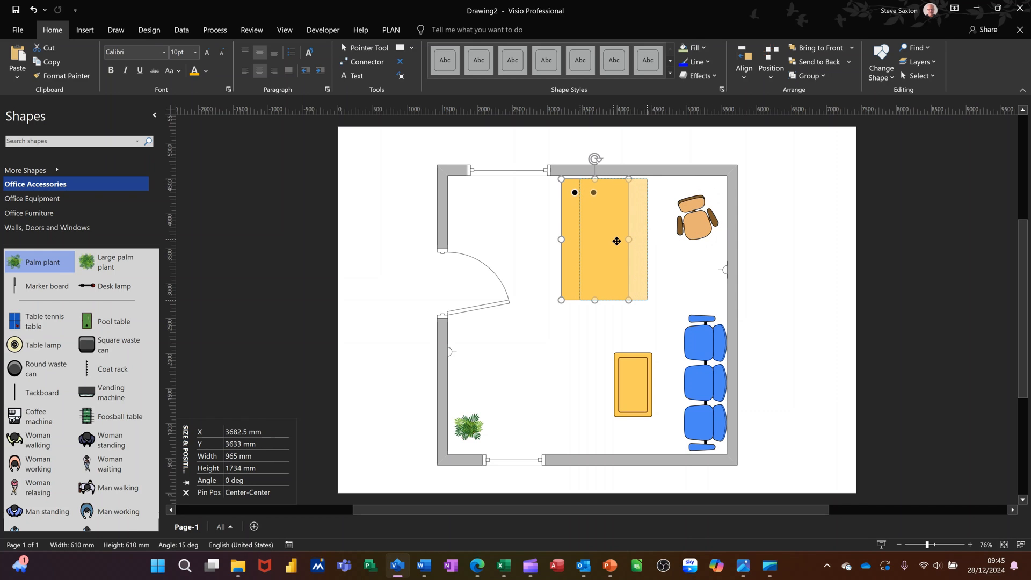